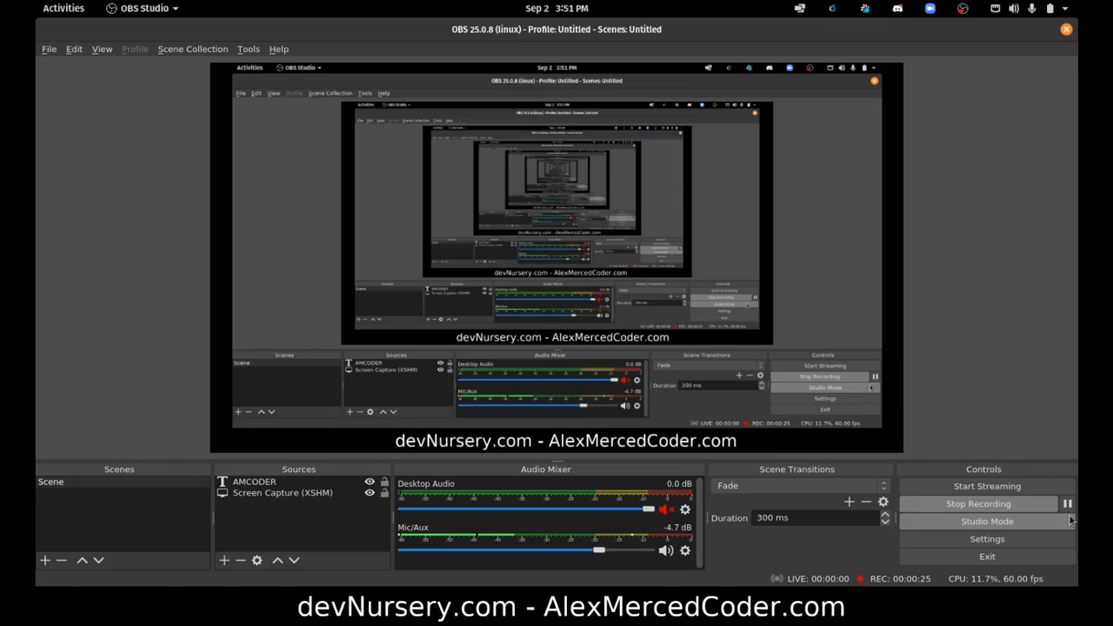
Step: Add a new scene named Scene 2 to the scene list
click(87, 489)
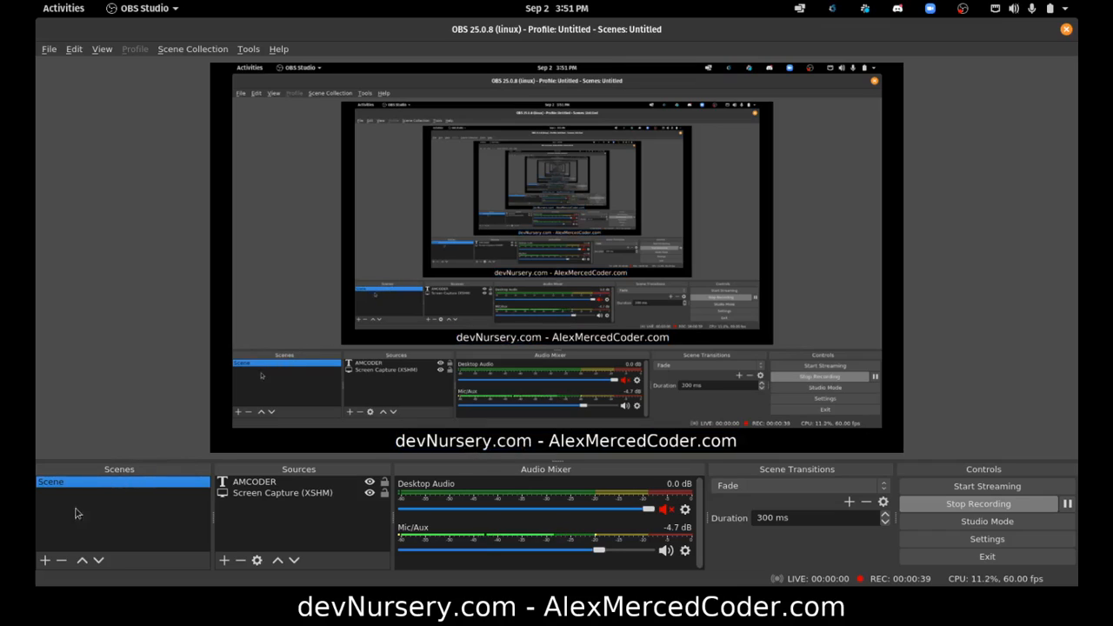
click(45, 561)
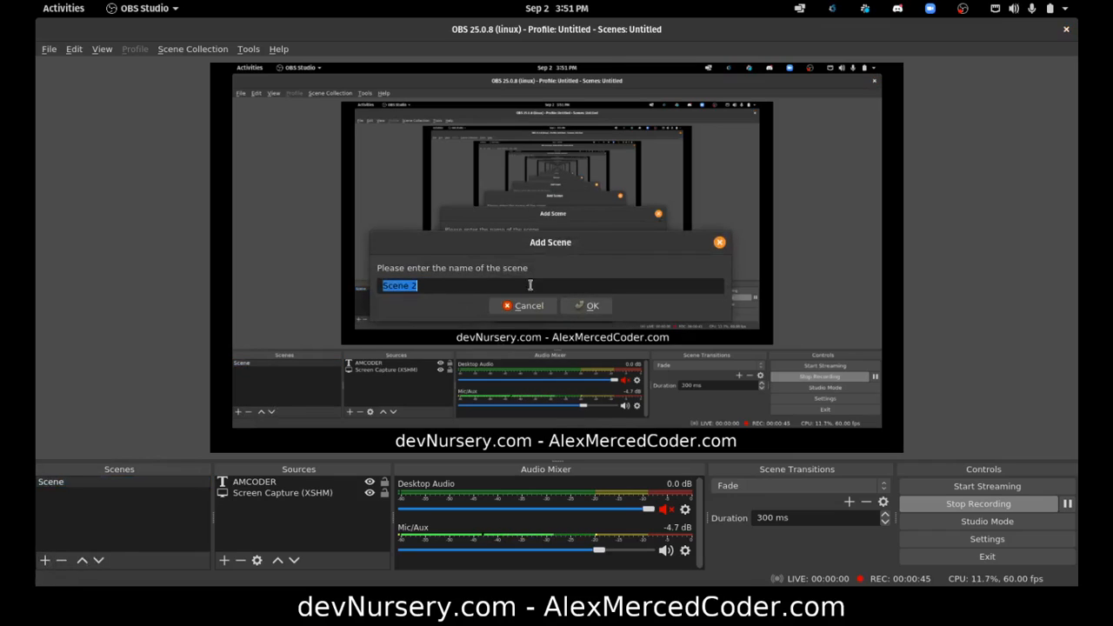
click(589, 305)
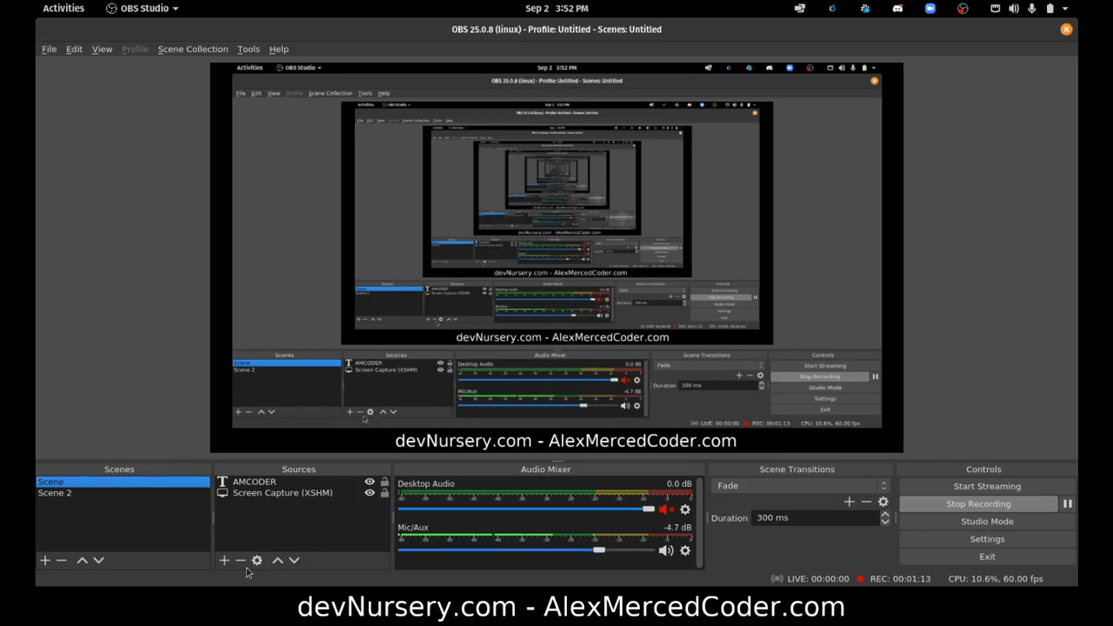
Step: In Scene 2, add a new screen capture source named Screen Capture (XSHM) 2 that captures Screen HDMI-1 with the cursor
click(73, 501)
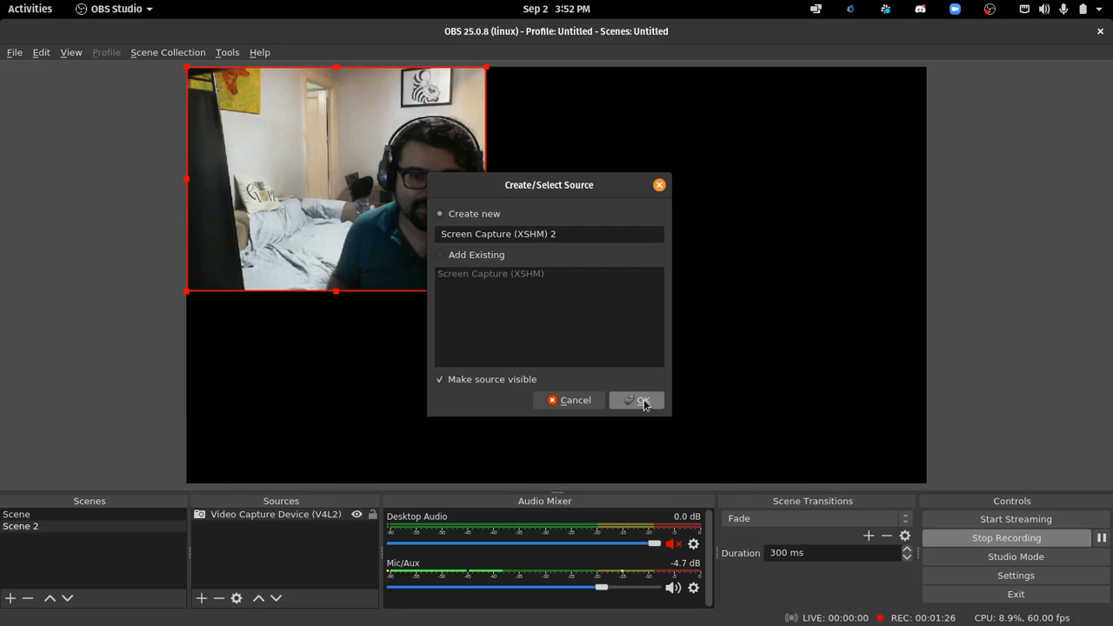
click(639, 399)
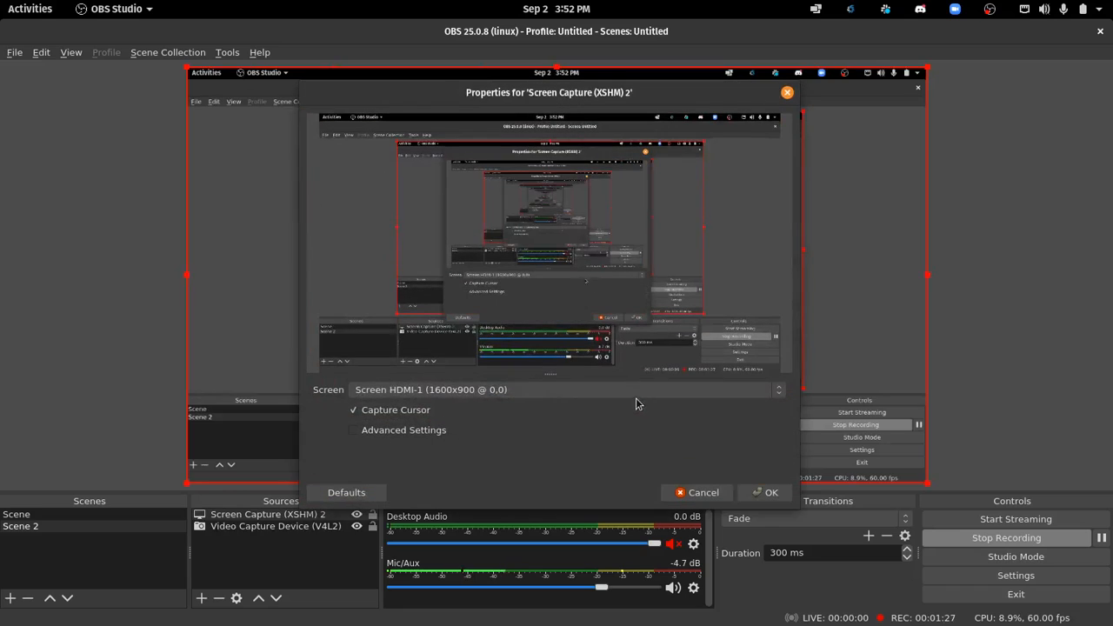
click(766, 492)
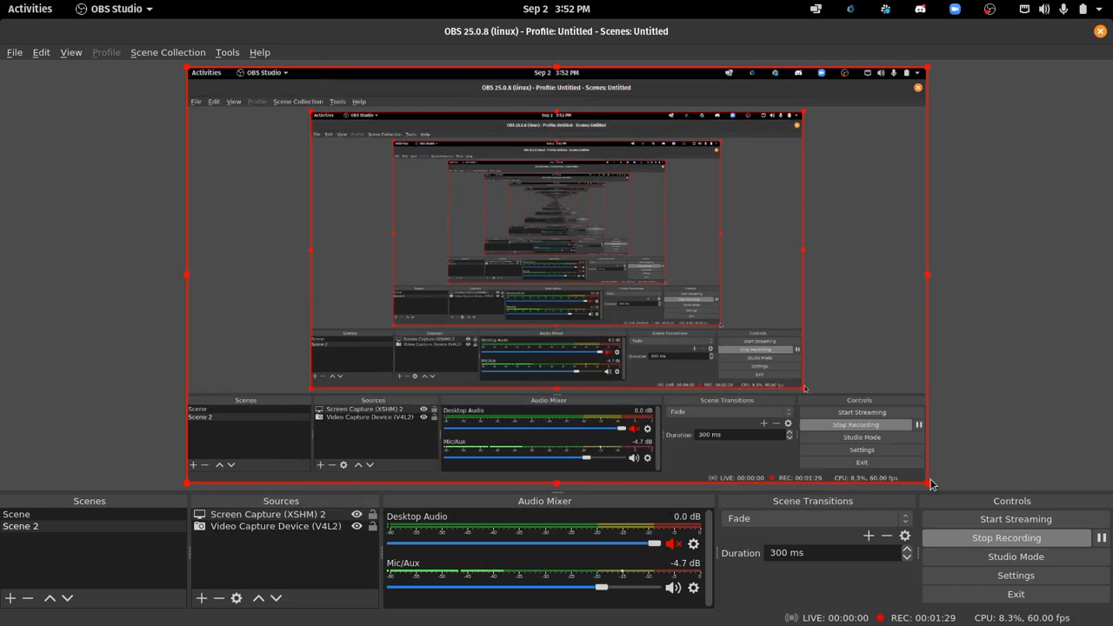
Step: Scale down the screen capture in Scene 2 and place it beside the webcam image, leaving a small gap between them
drag(928, 489, 525, 255)
drag(172, 83, 307, 82)
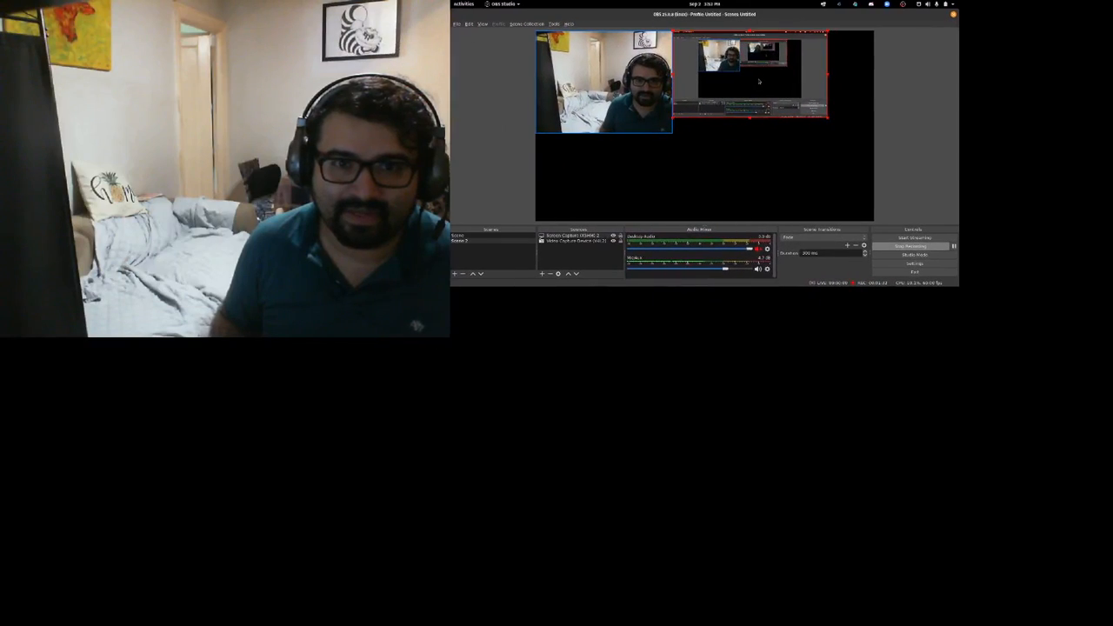
drag(825, 117, 959, 167)
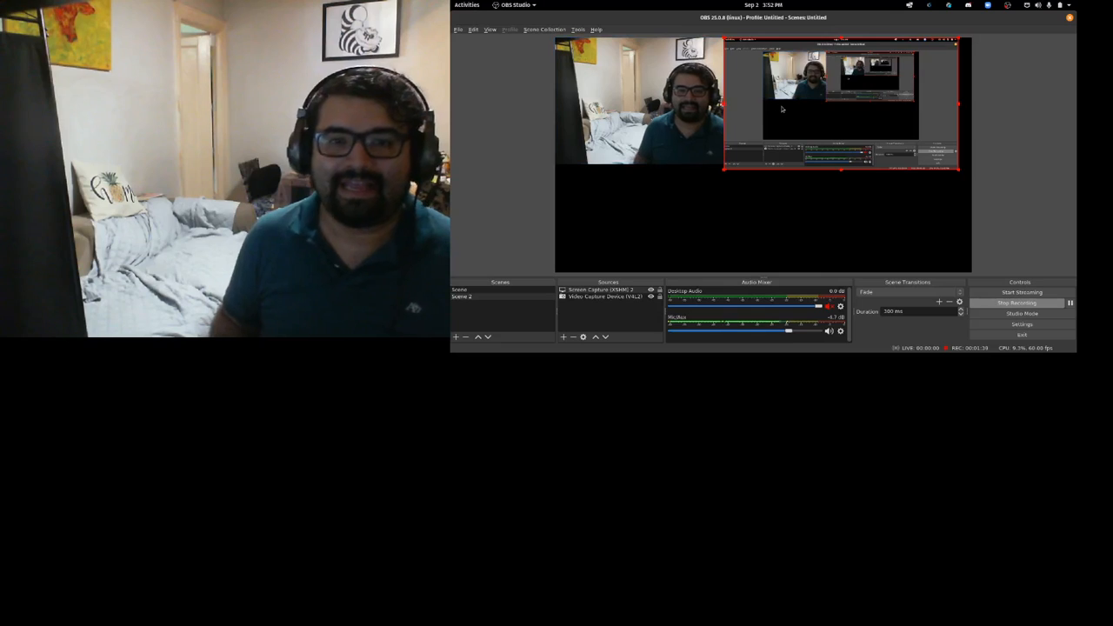
drag(782, 108, 805, 107)
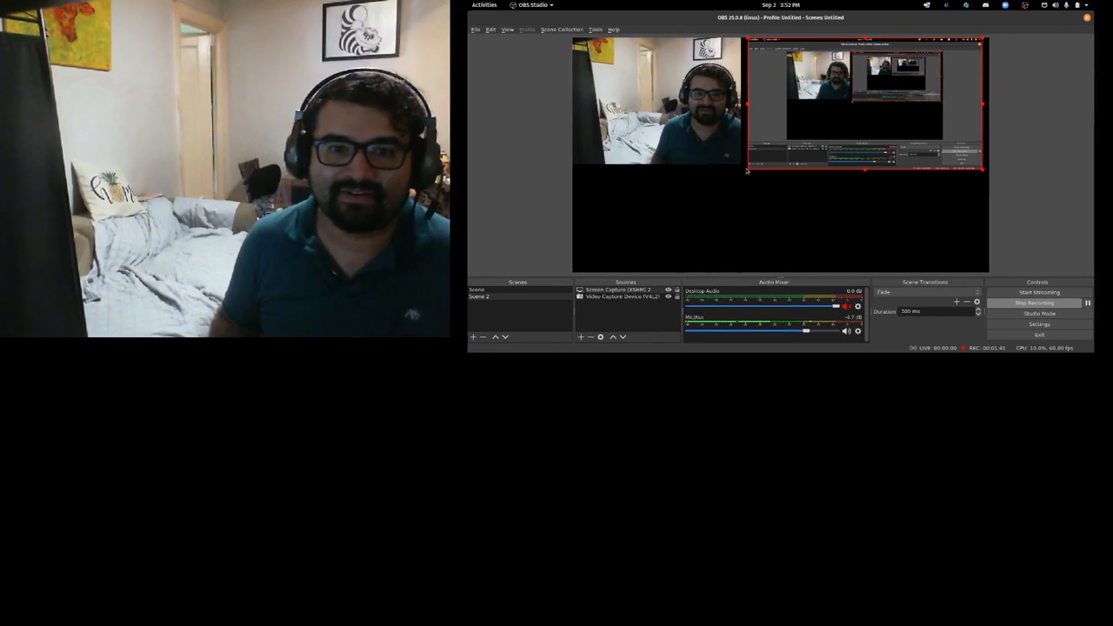
drag(746, 169, 762, 163)
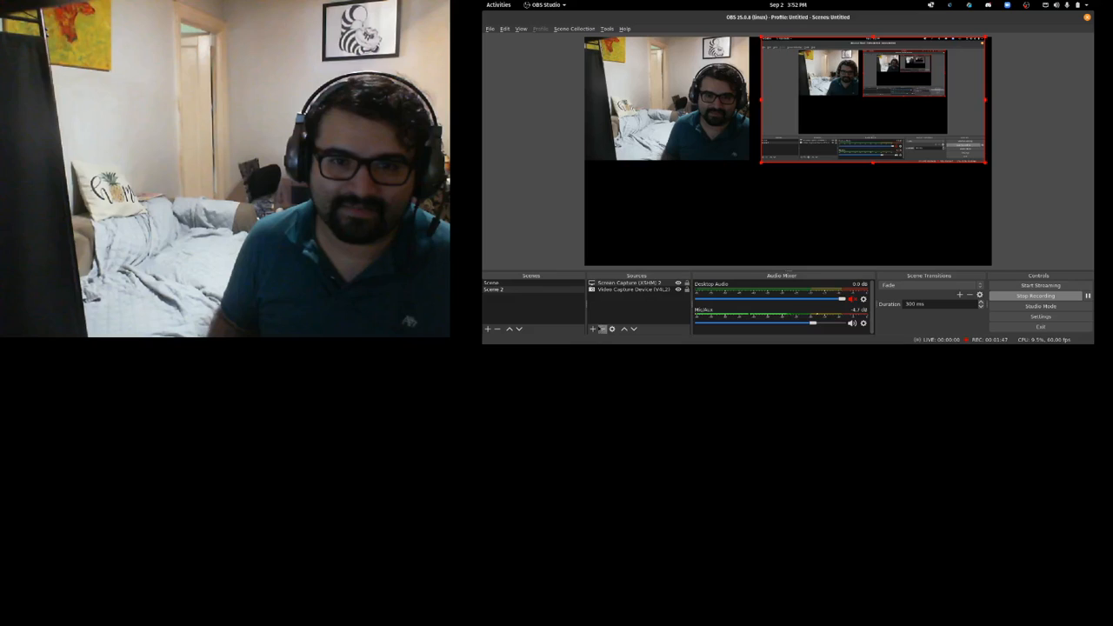
Step: Add a Text (FreeType 2) source reading "dfsdfsdfsdf" and place it below the webcam and screen capture
click(593, 328)
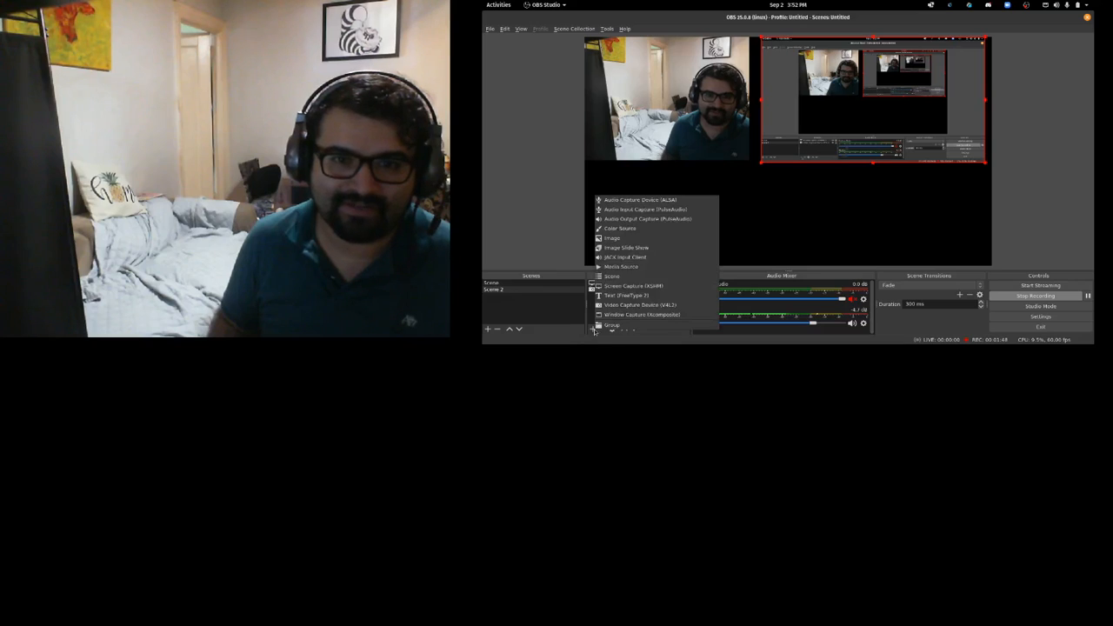
click(624, 297)
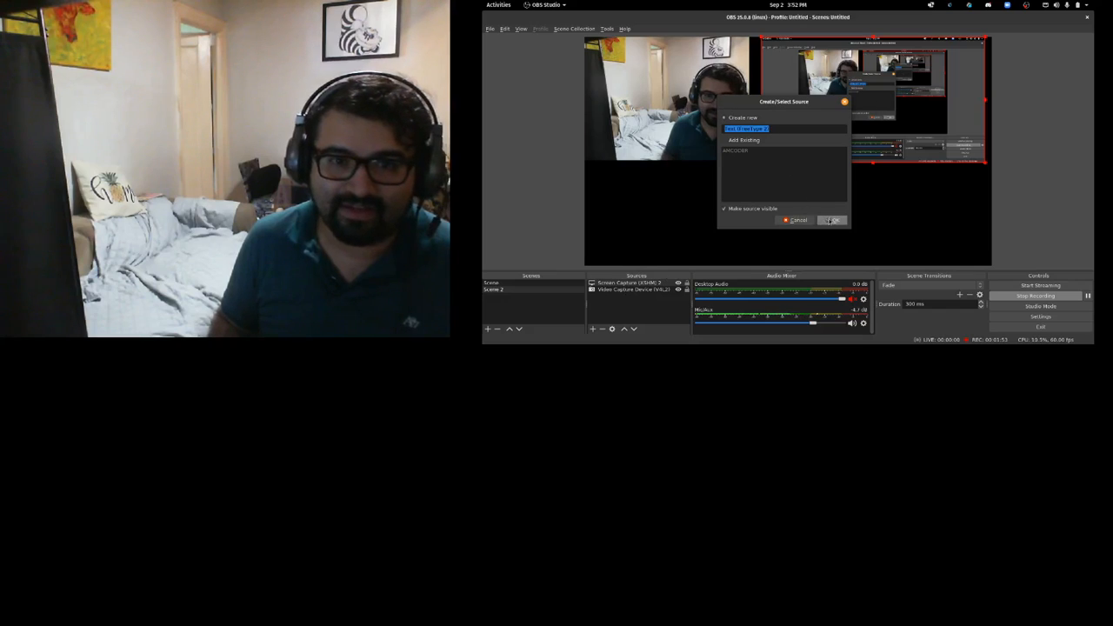
click(830, 220)
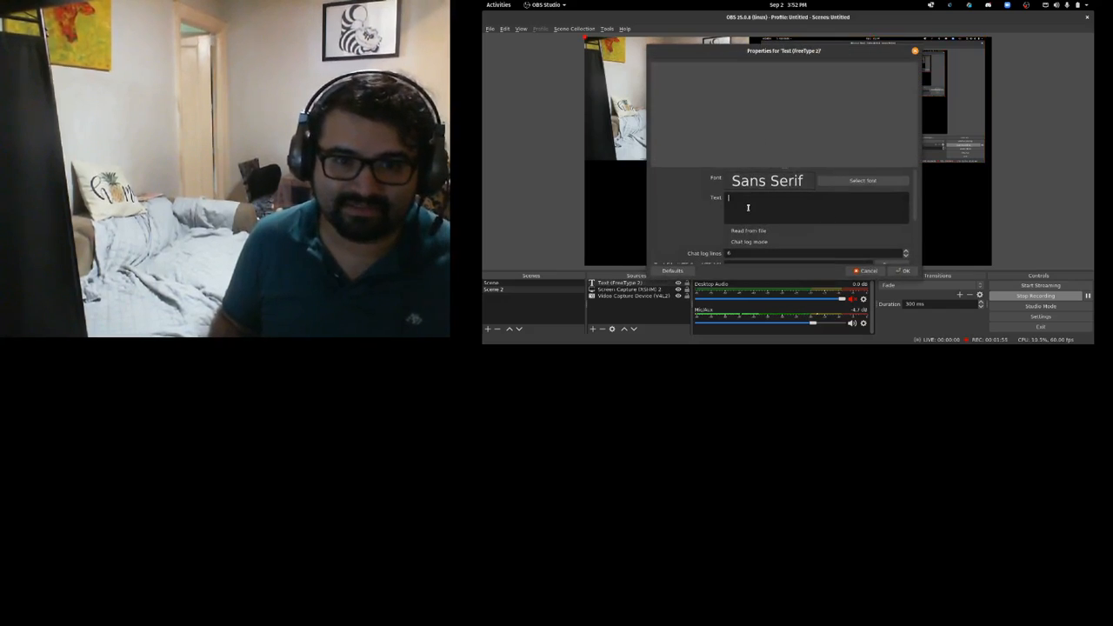
text(dfsdfsdfsdf)
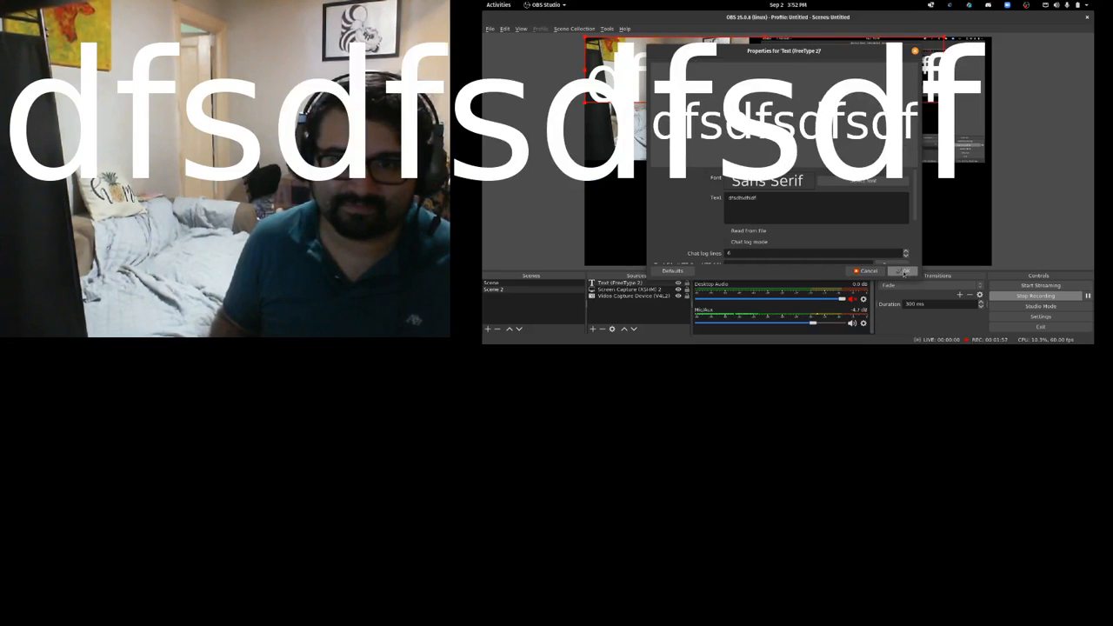
click(904, 272)
drag(699, 81, 712, 209)
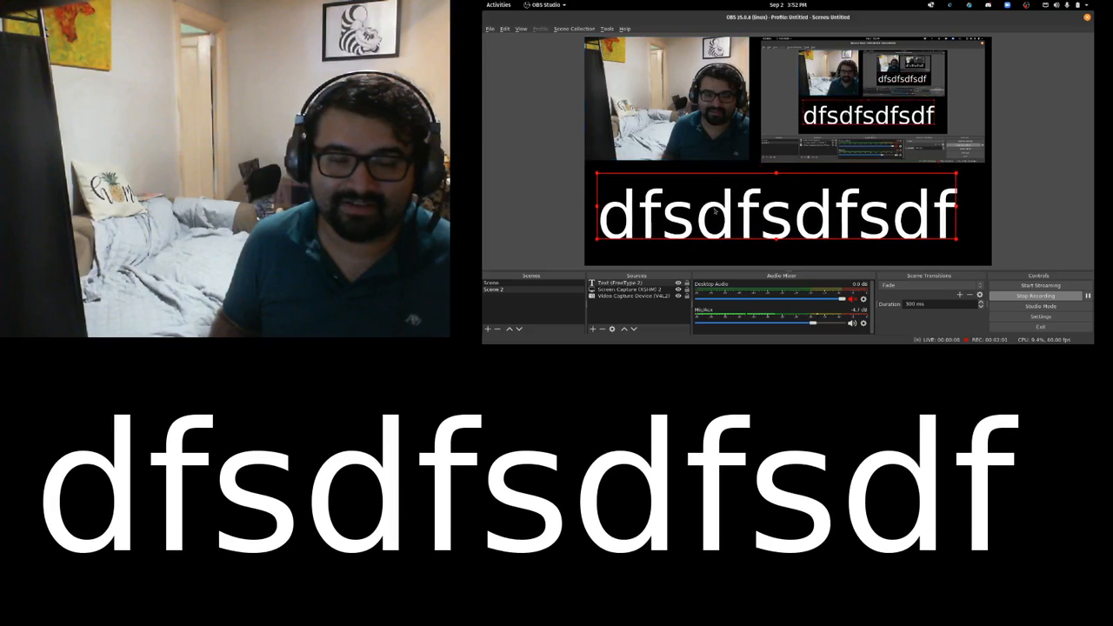
Step: Switch back and forth between Scene and Scene 2 to preview the transition between them
click(502, 289)
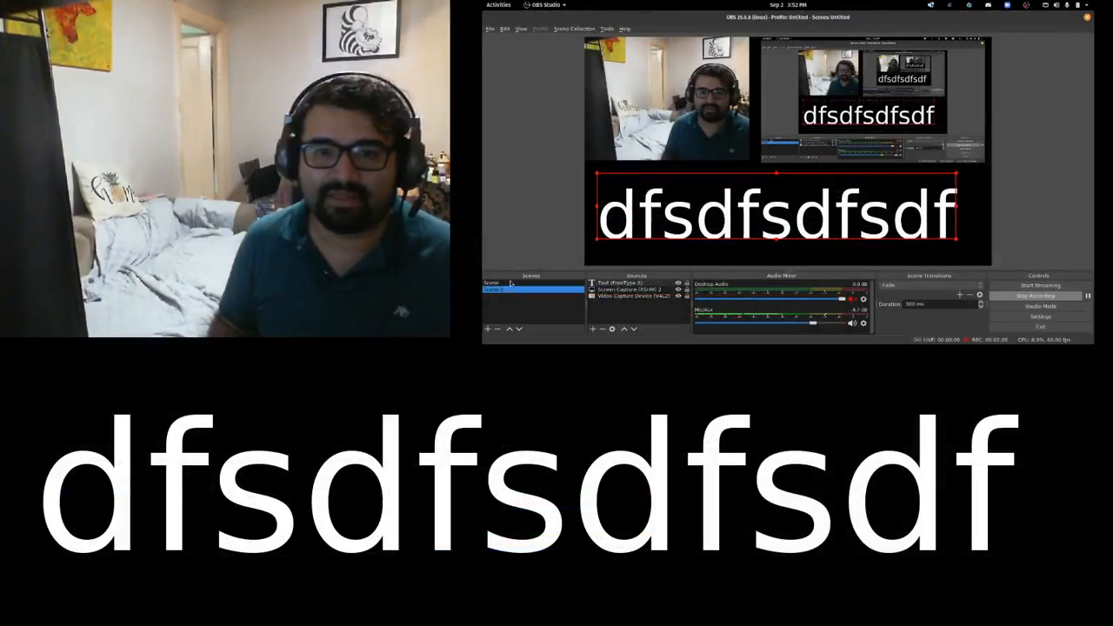
click(511, 283)
click(514, 289)
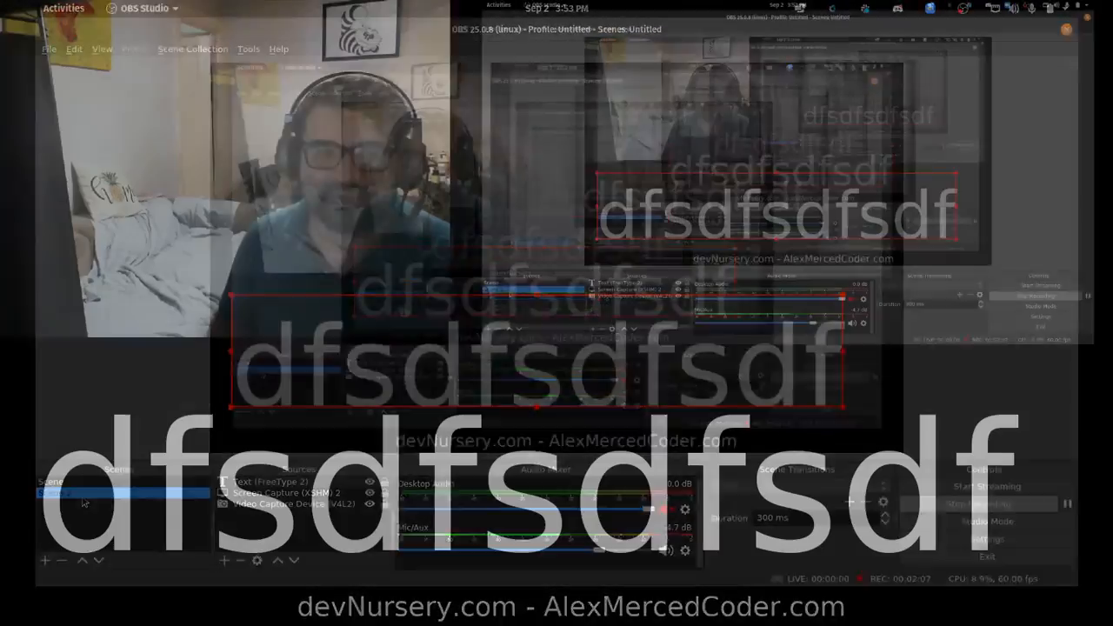
click(511, 284)
click(514, 288)
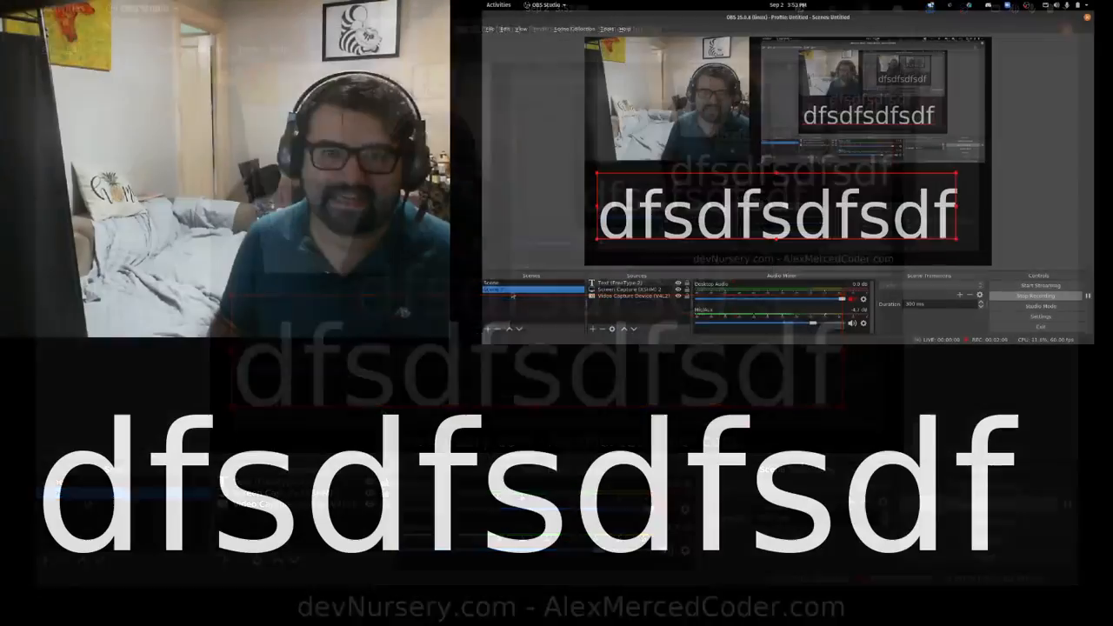
click(511, 284)
click(87, 492)
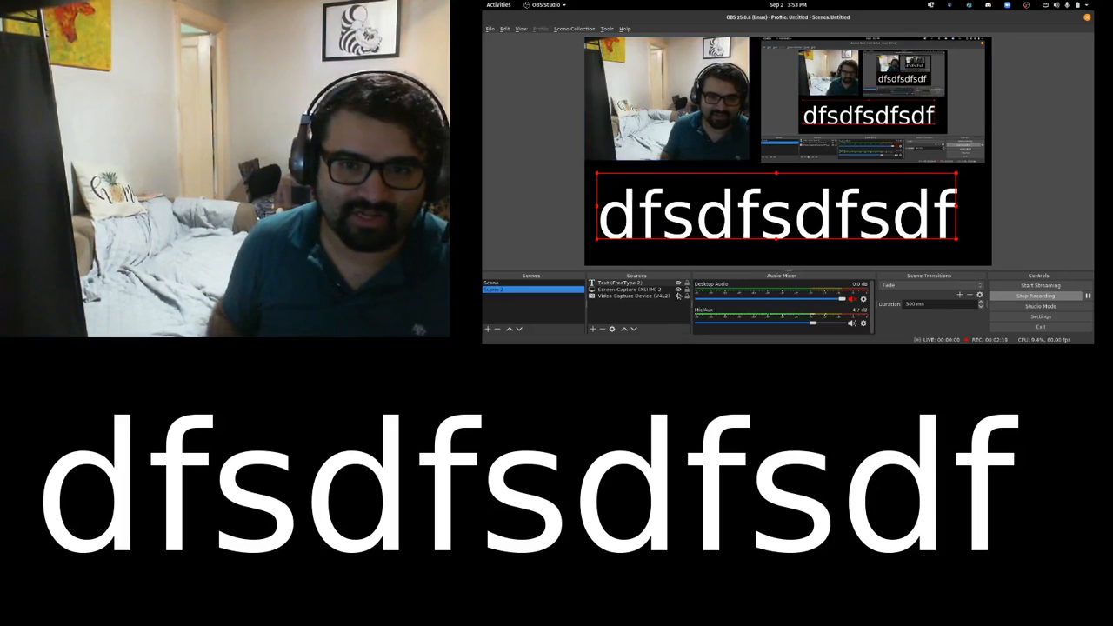
Step: Toggle the visibility of the webcam and screen capture sources in Scene 2 and move the text up to the middle of the canvas
click(679, 296)
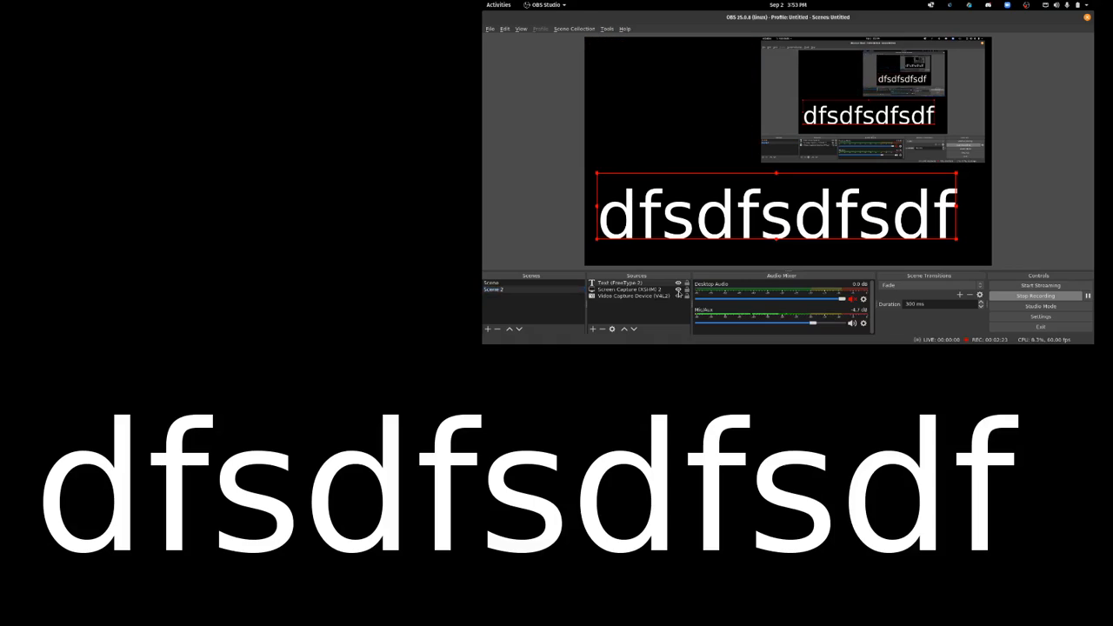
click(678, 289)
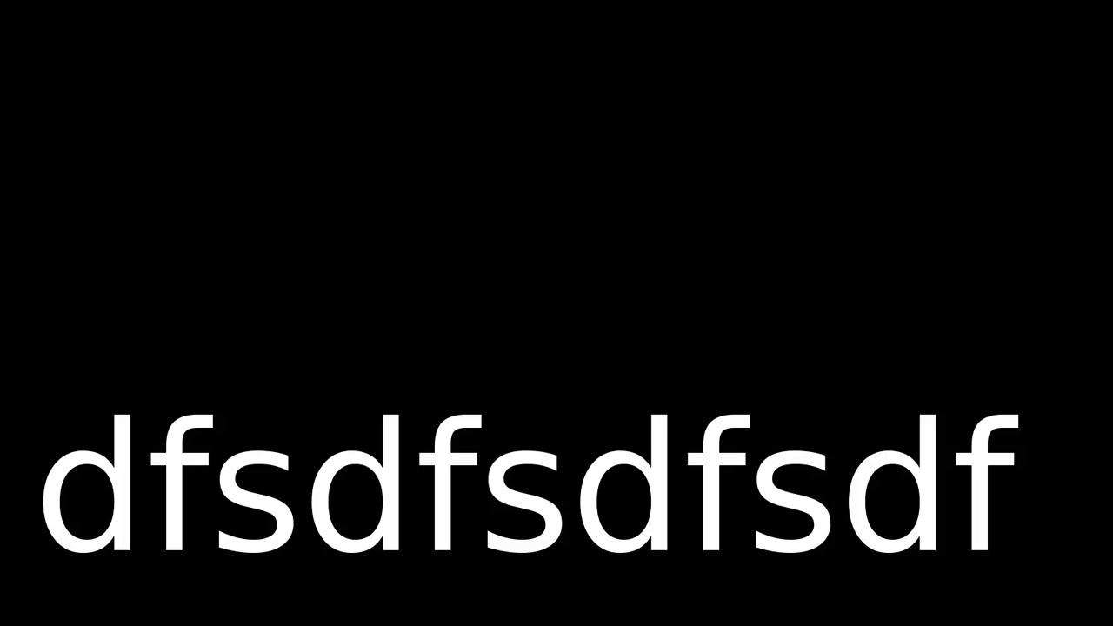
drag(530, 483, 567, 296)
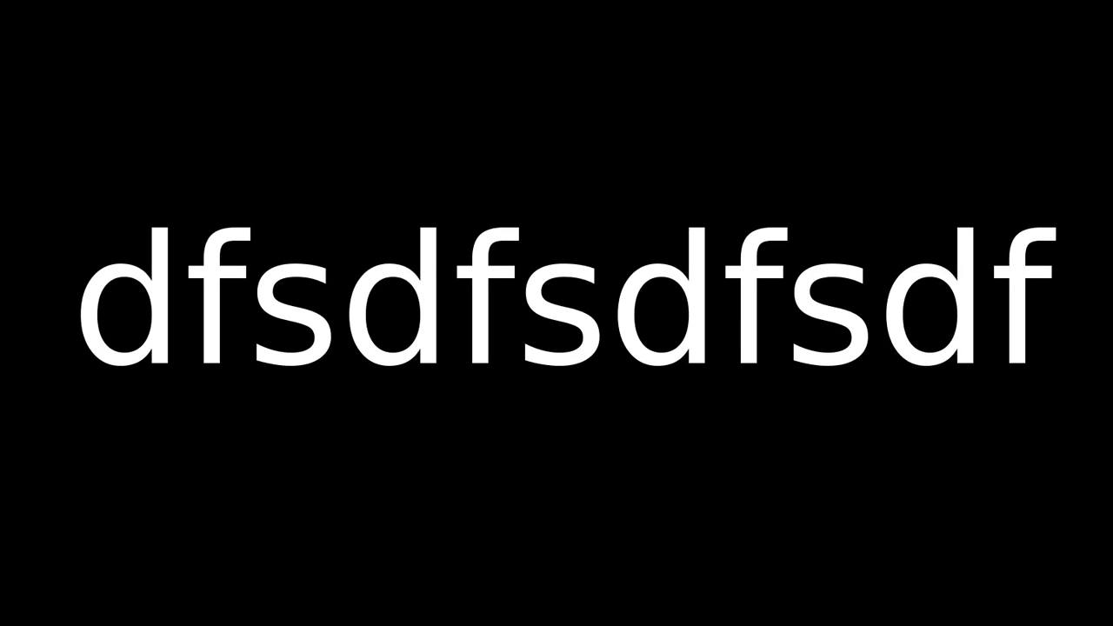
click(676, 290)
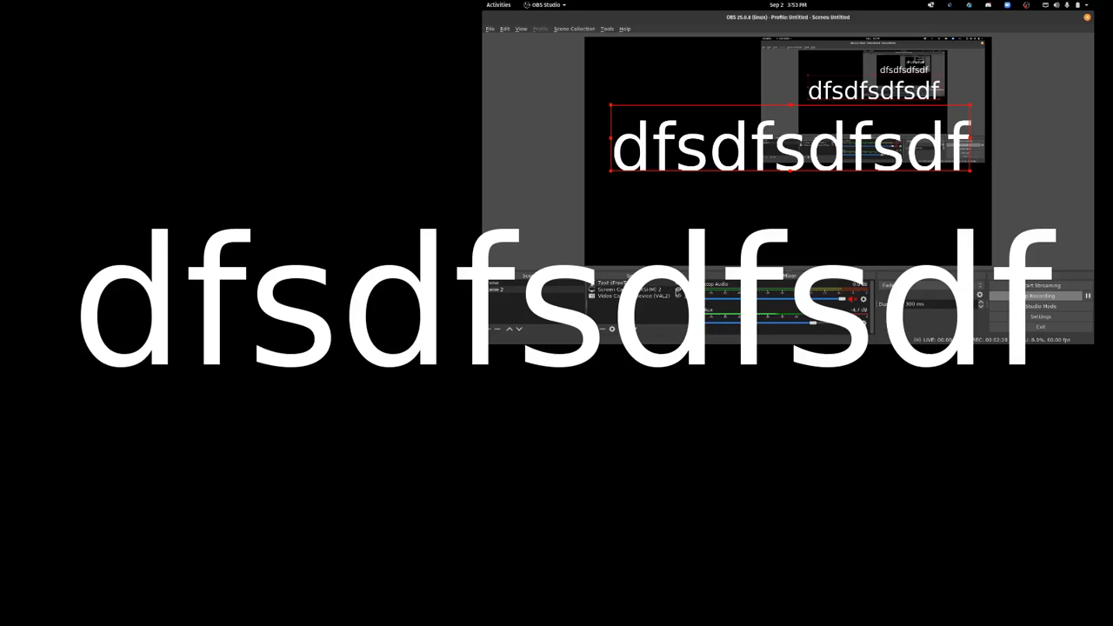
click(676, 290)
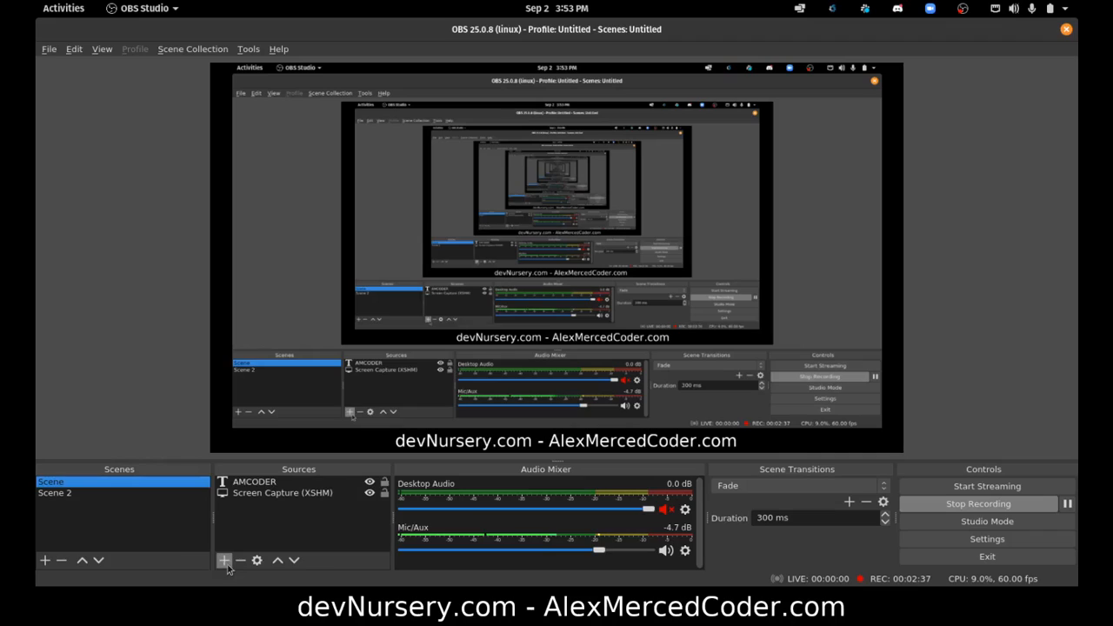
Step: Examine the source types that can be added to the first scene
click(226, 561)
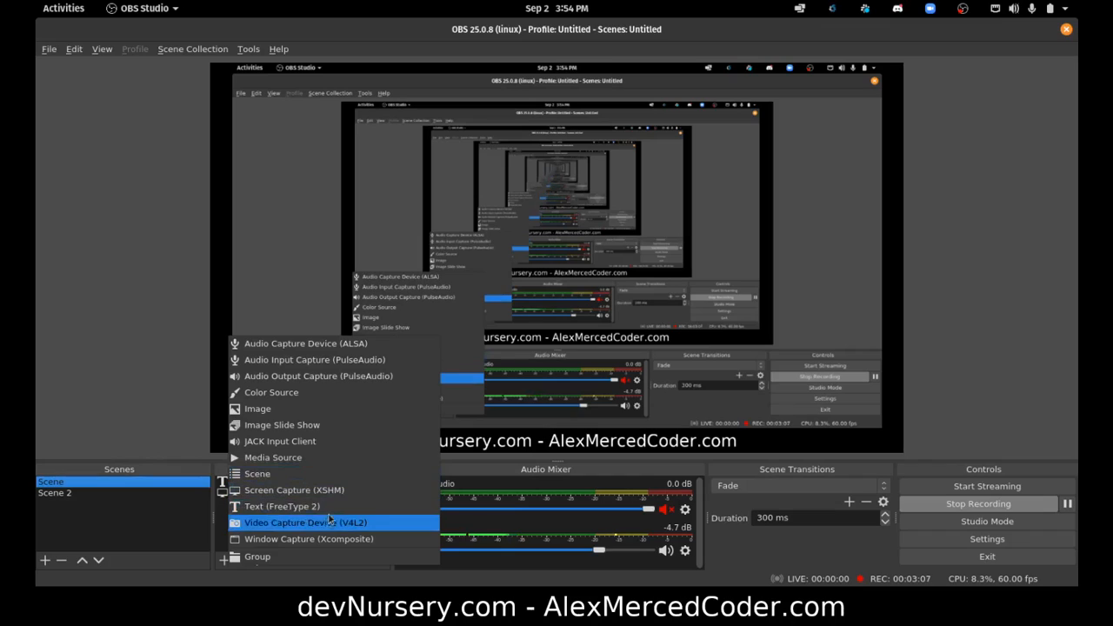
click(74, 264)
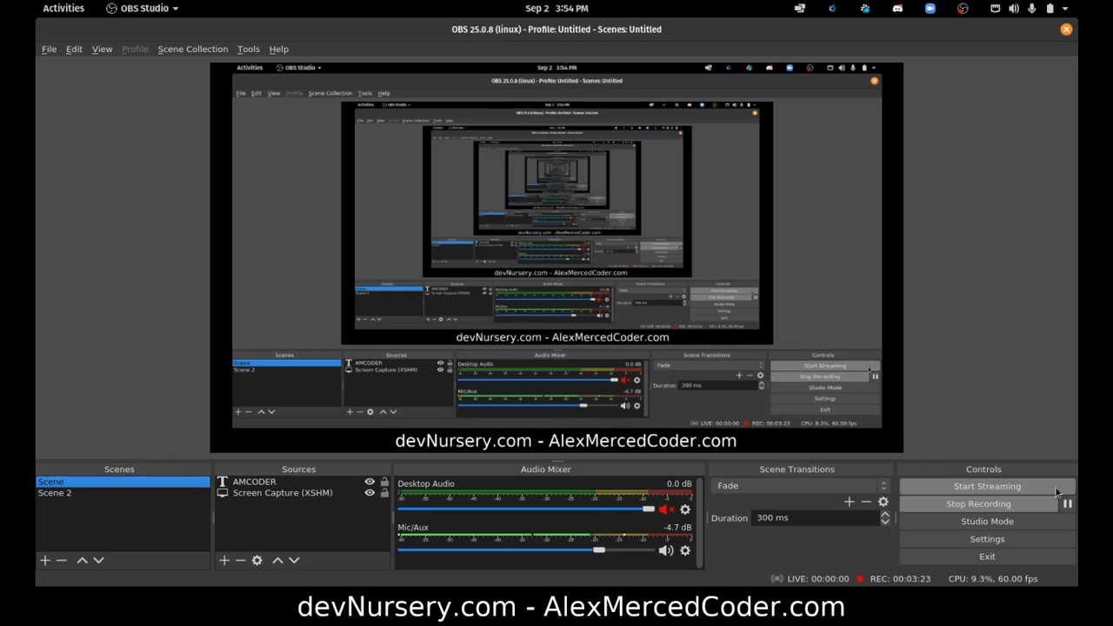
Step: Examine the transition controls and the addable transition types in Studio Mode, and return to the normal view
click(974, 529)
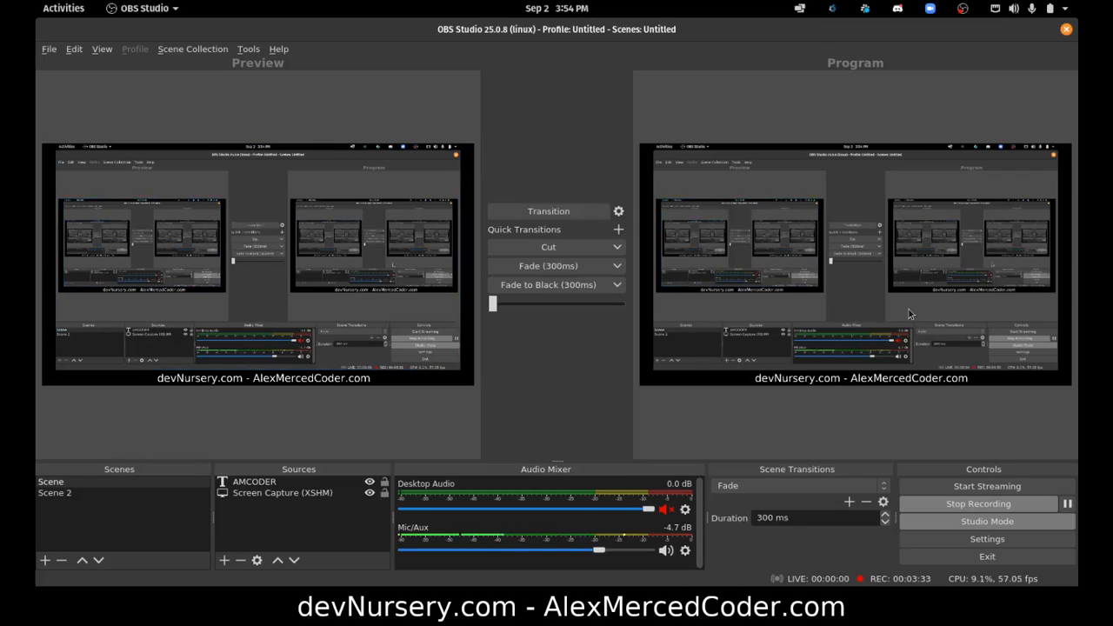
drag(489, 305, 609, 320)
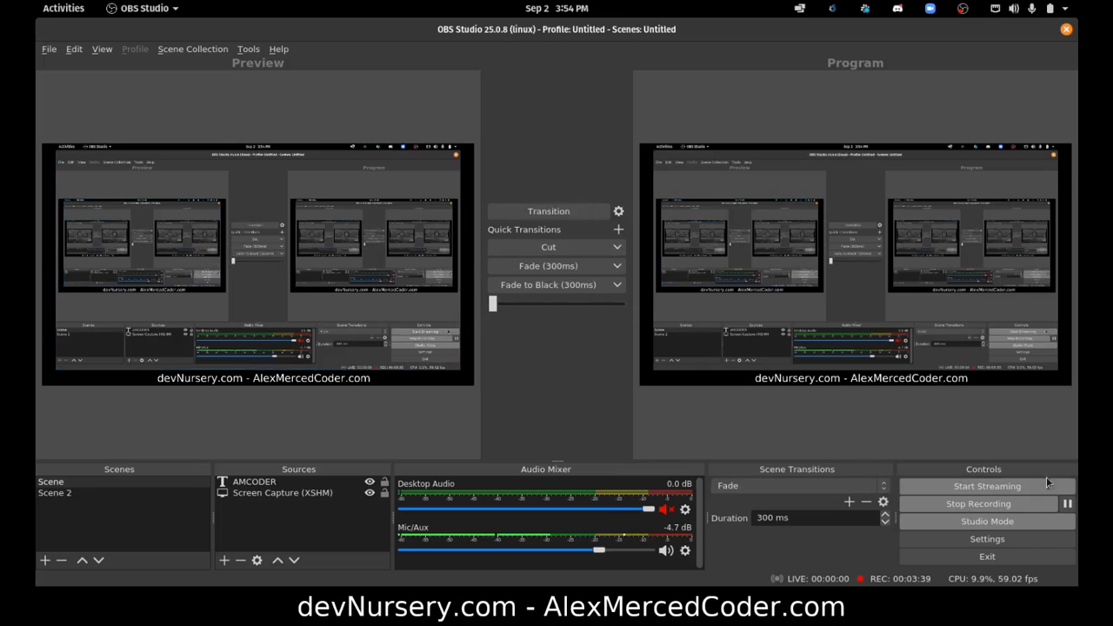
click(885, 490)
click(887, 492)
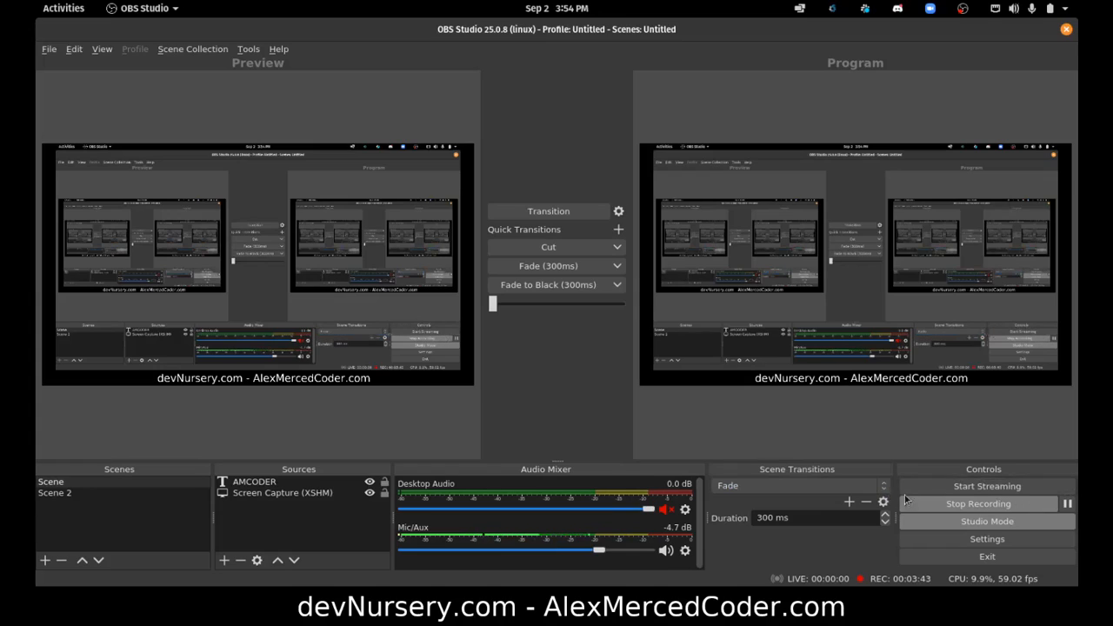
click(849, 508)
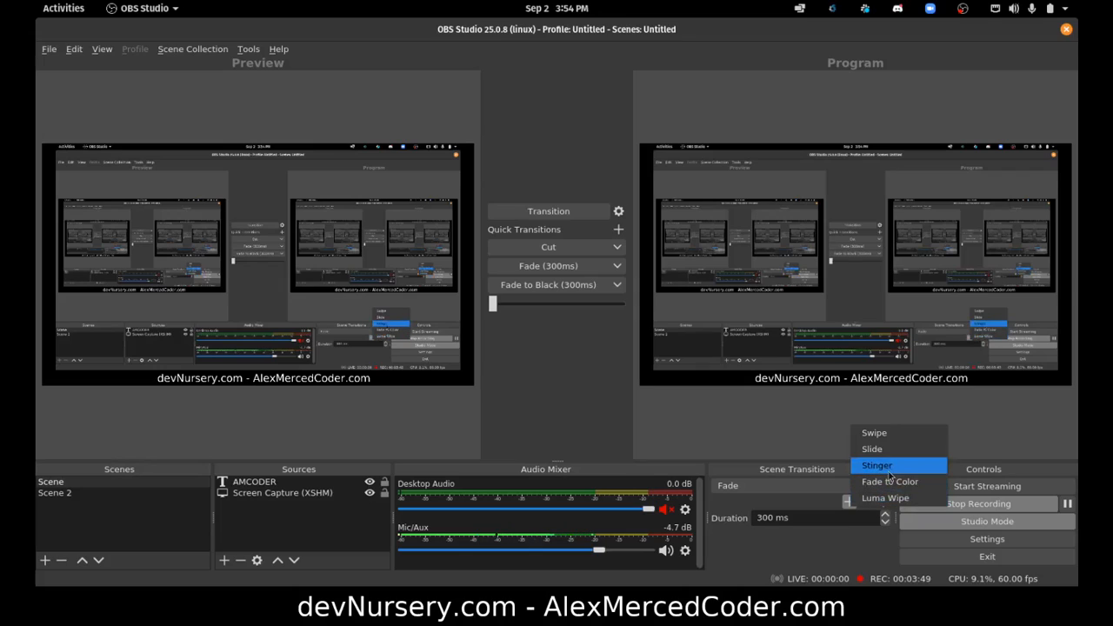
click(752, 438)
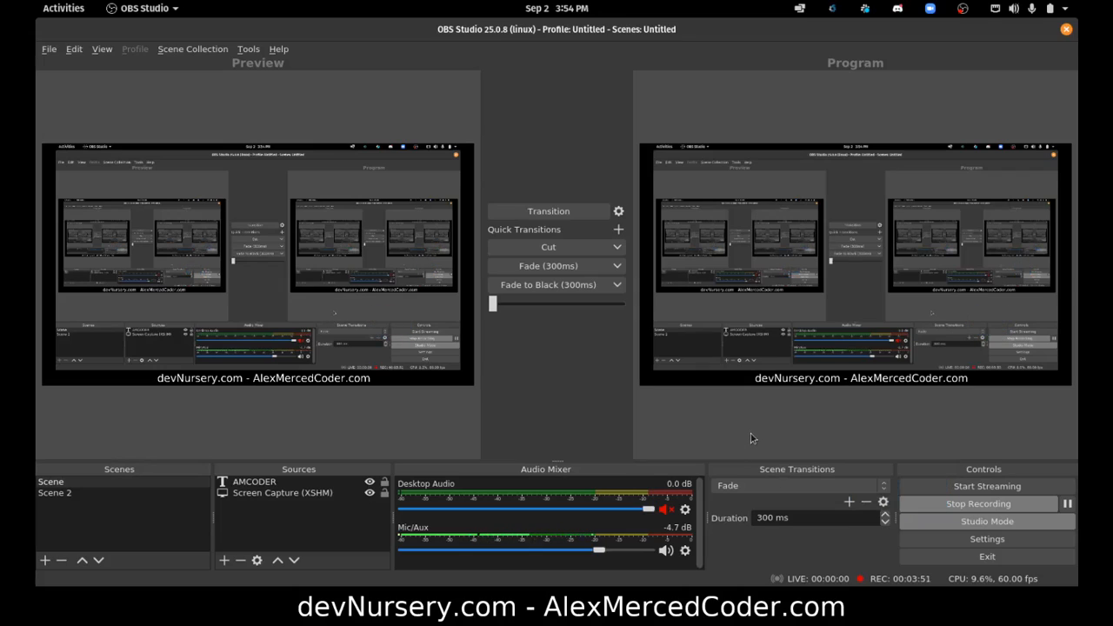
click(967, 521)
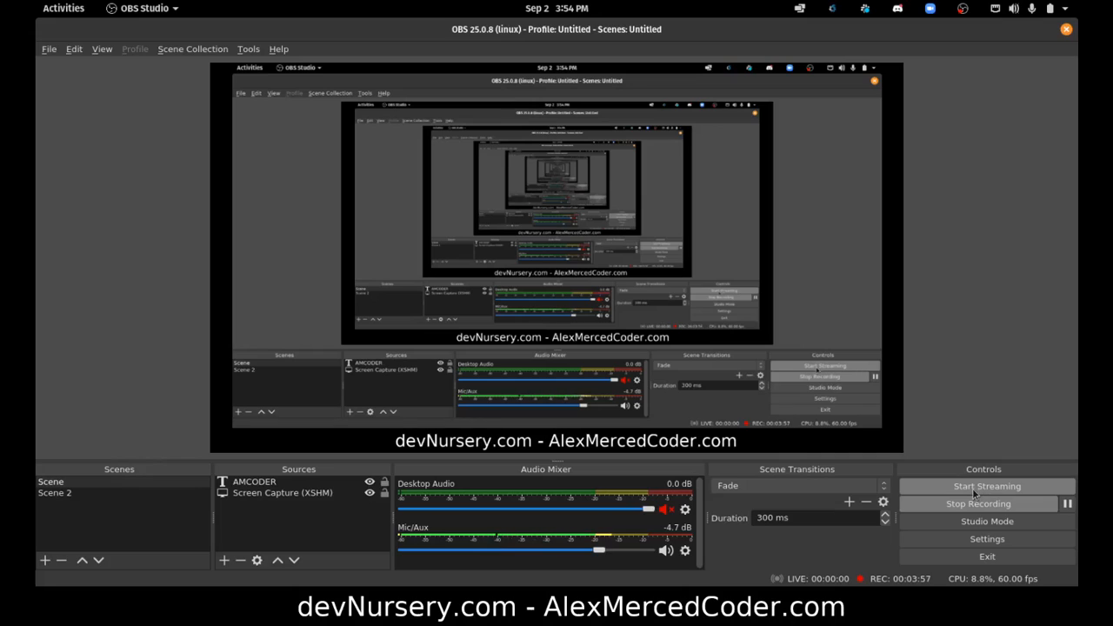
Step: Examine the service, server and stream key options in the stream settings, and close the settings
click(980, 540)
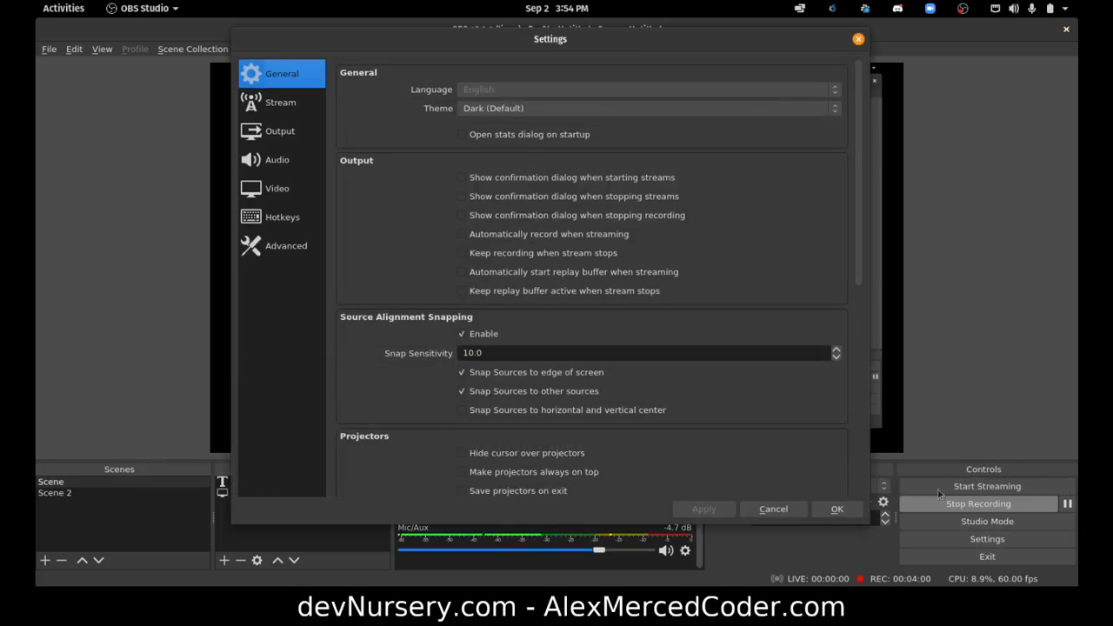
click(291, 110)
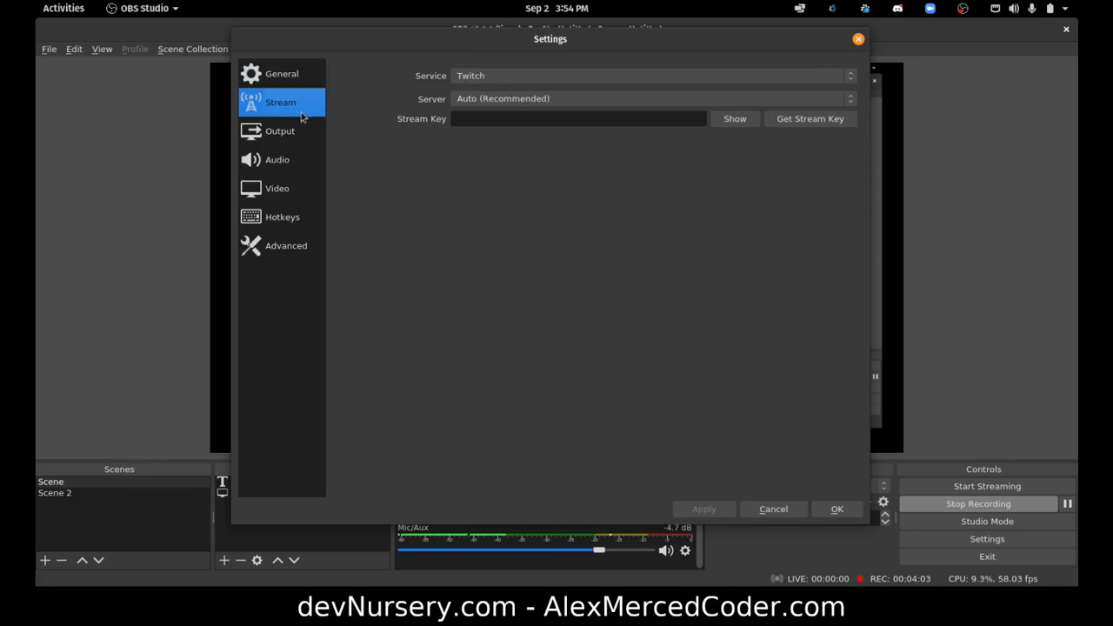
click(572, 119)
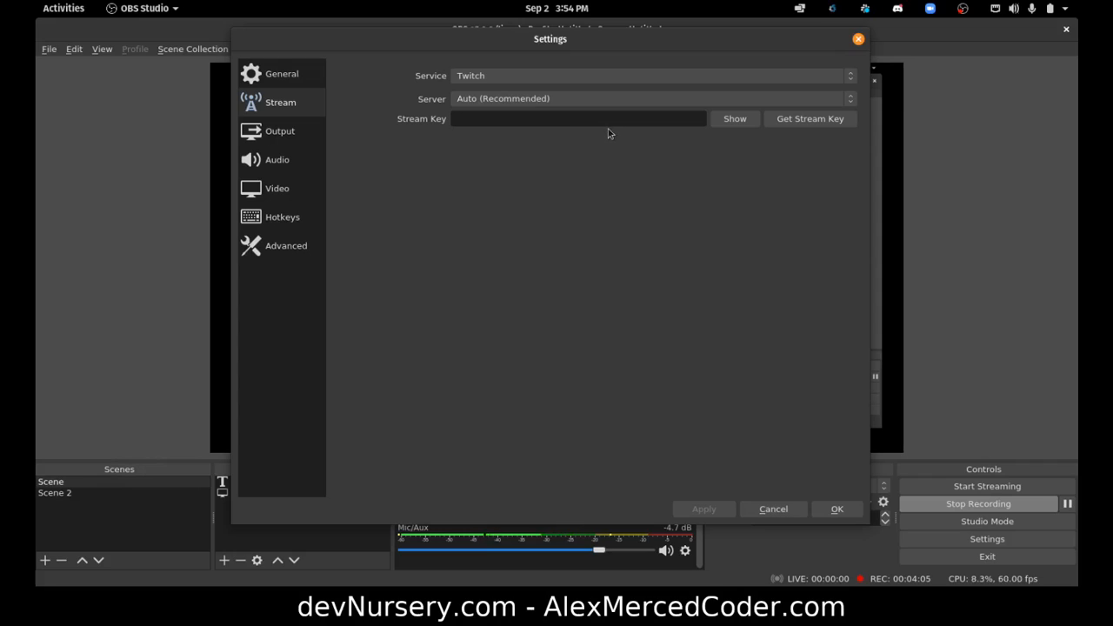
click(858, 39)
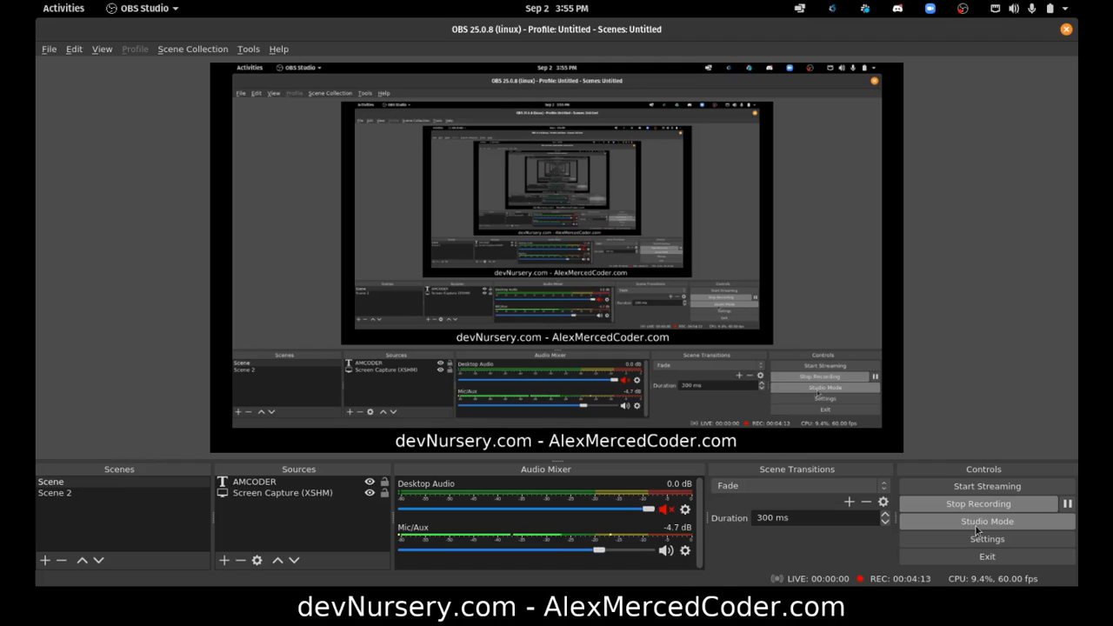
Step: Turn on Studio Mode and try to start streaming without a stream key
click(1006, 528)
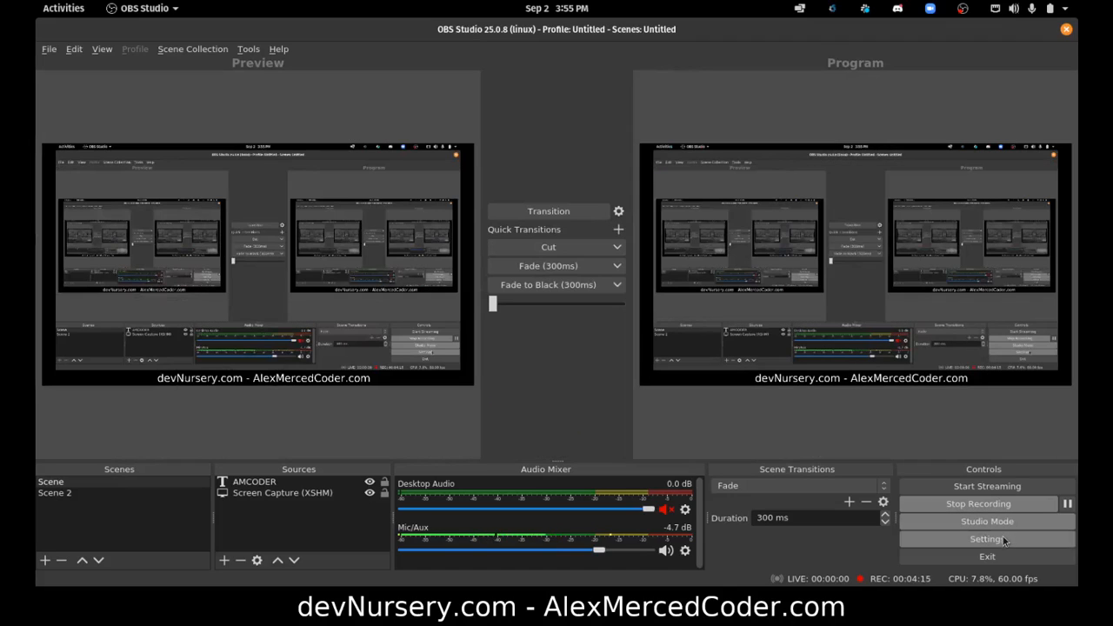
click(980, 487)
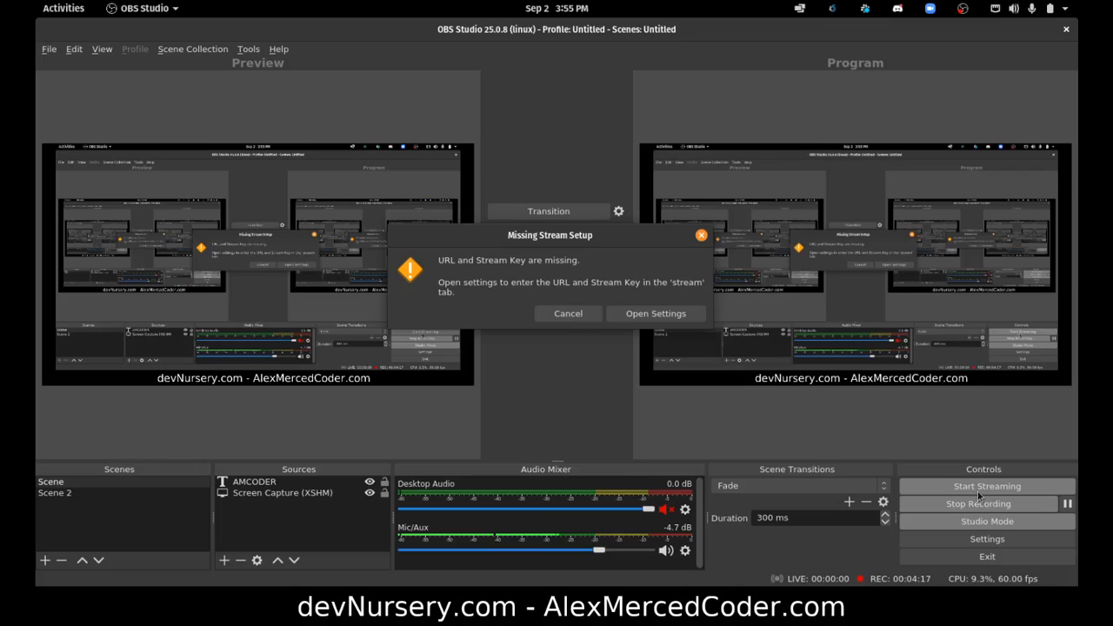
click(700, 235)
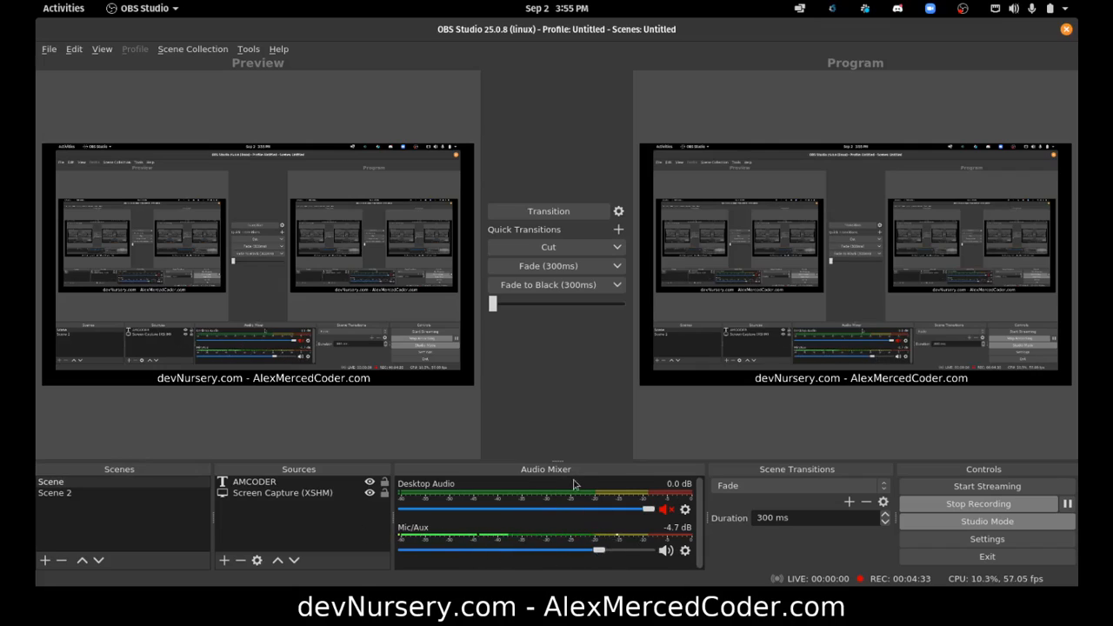
click(247, 50)
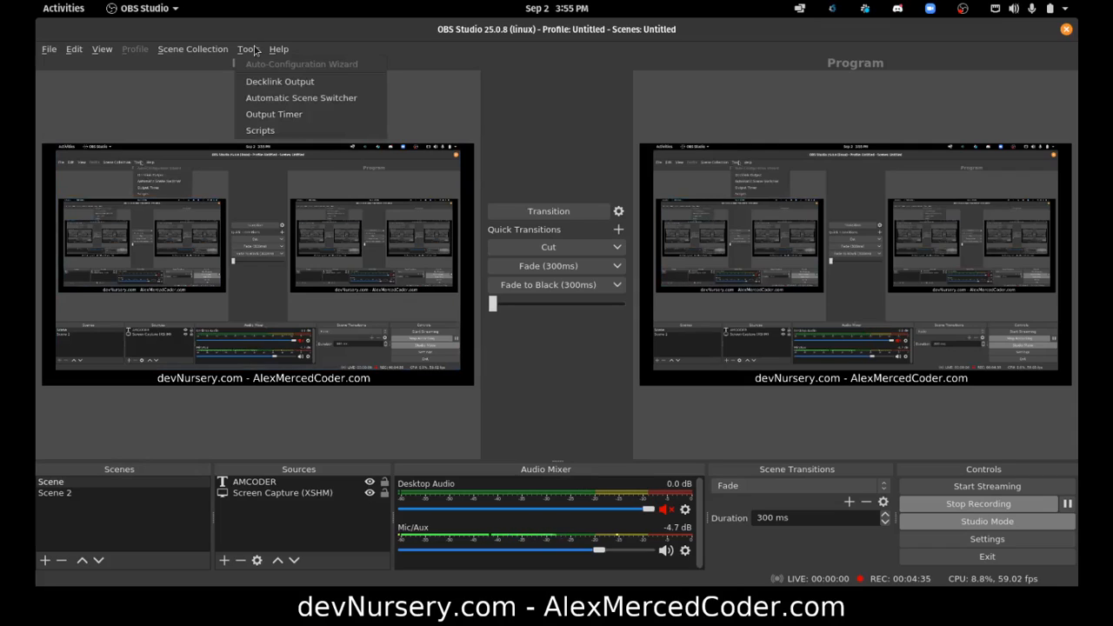
mouse_move(206, 58)
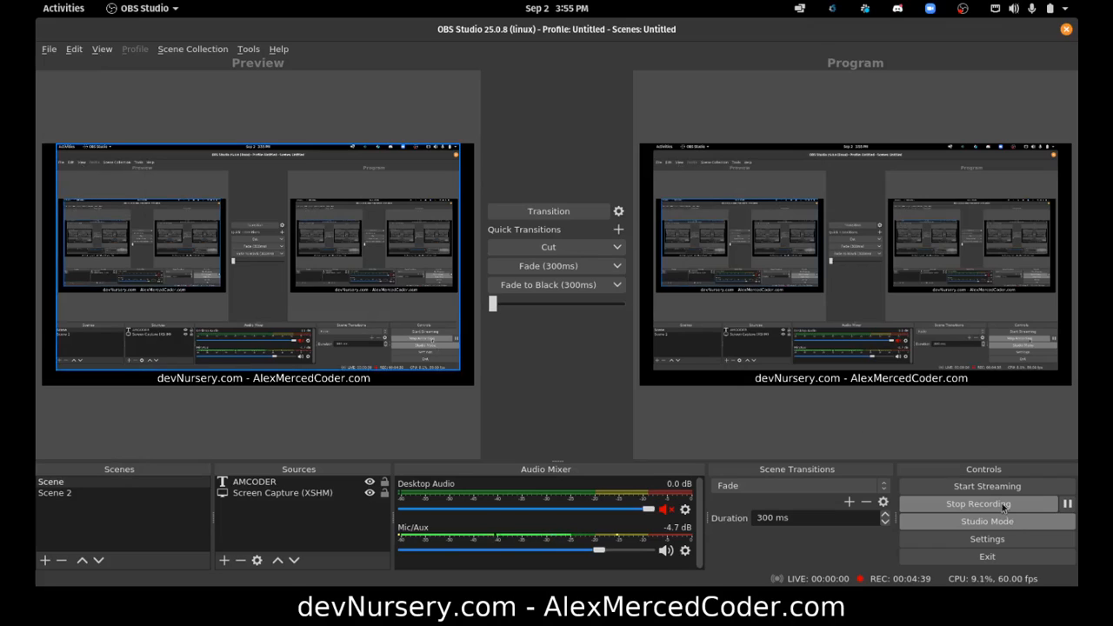
Step: Return from Studio Mode to the normal view and switch the output to Scene 2
click(949, 521)
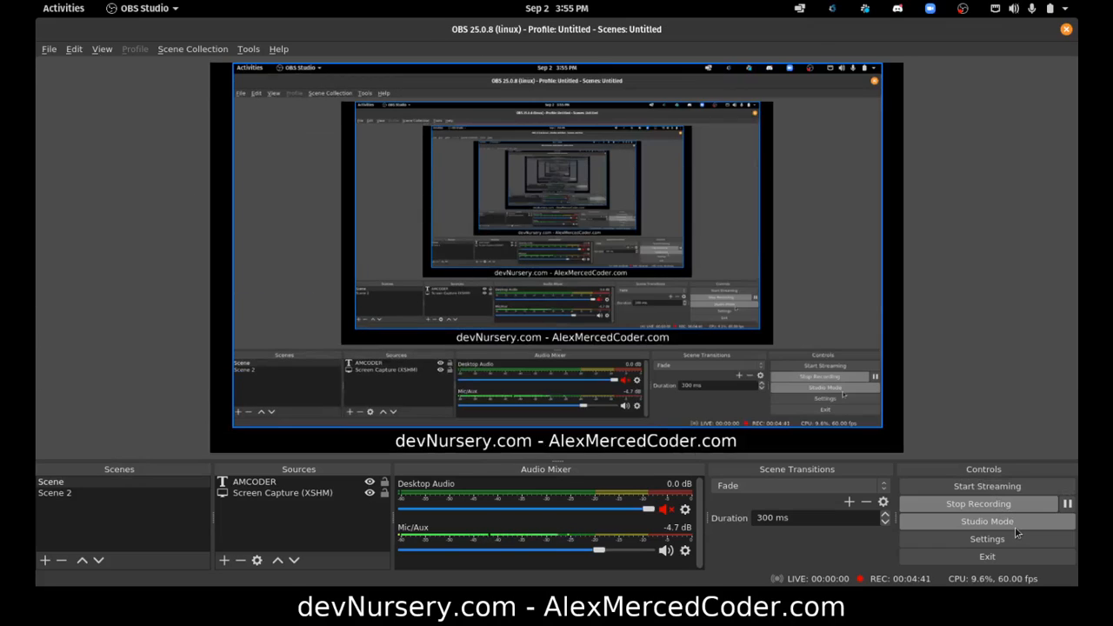
click(70, 493)
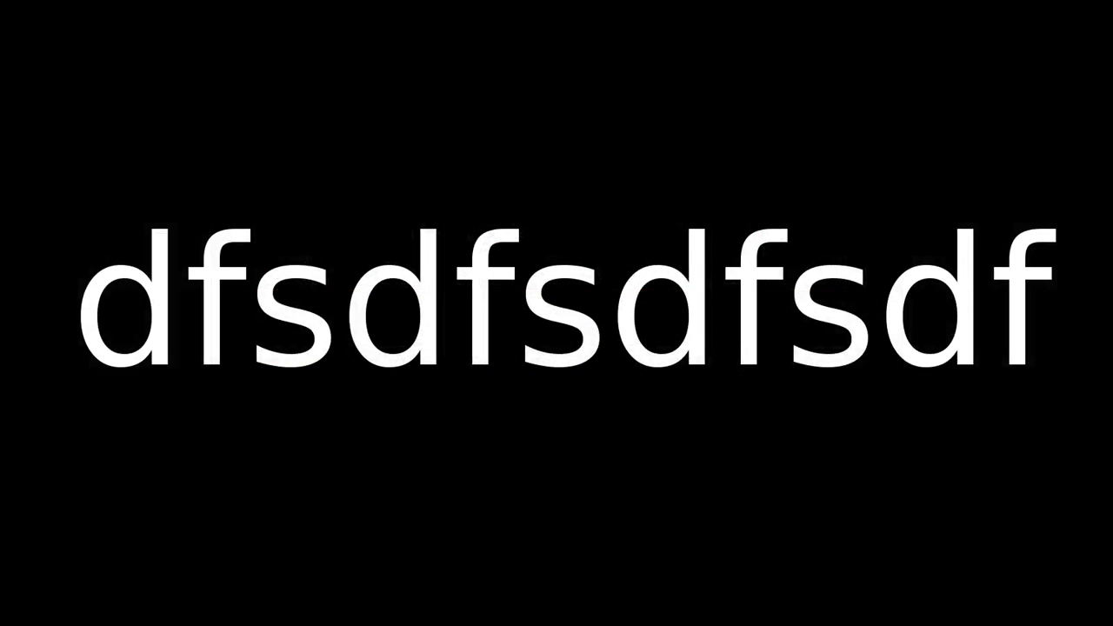